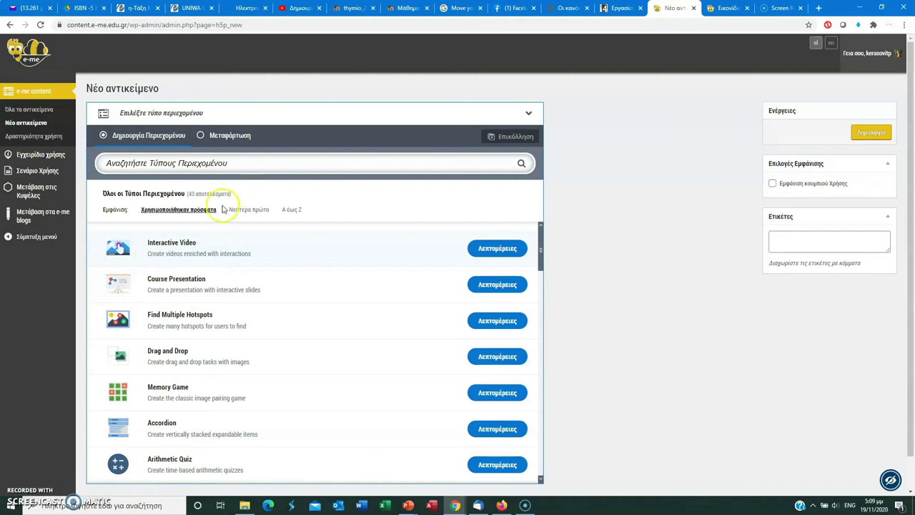
Step: Search the content types for "ima" and choose Image Pairing as the new item's type
{"action": "left_click", "coordinate": [271, 164]}
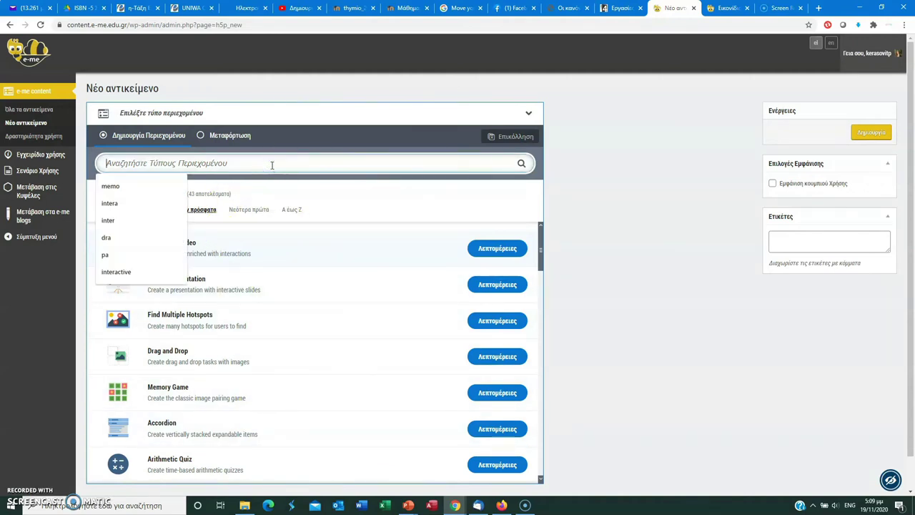
{"action": "type", "text": "ima"}
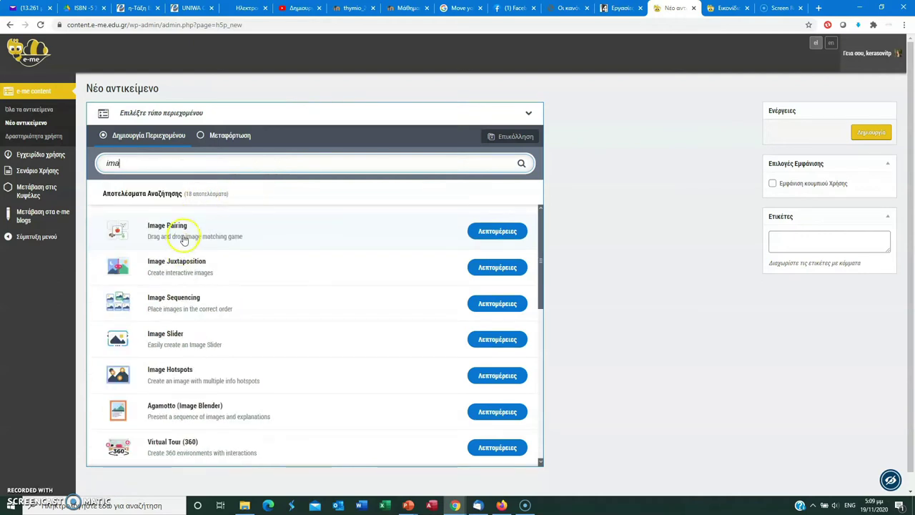
{"action": "left_click", "coordinate": [348, 234]}
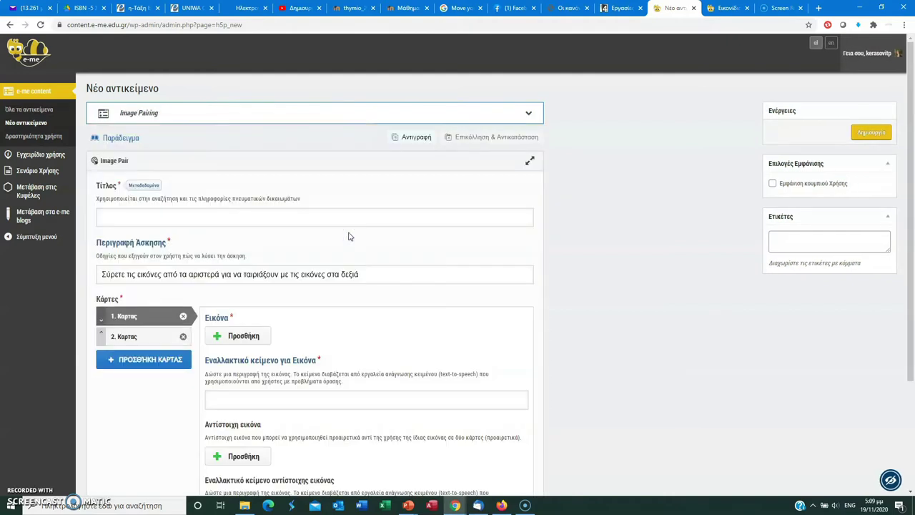
Step: Title the image pairing exercise "Πληθικότητα - Ελιά"
{"action": "mouse_move", "coordinate": [906, 188]}
{"action": "left_mouse_down"}
{"action": "mouse_move", "coordinate": [913, 224]}
{"action": "mouse_move", "coordinate": [911, 189]}
{"action": "left_mouse_up"}
{"action": "left_click", "coordinate": [279, 224]}
{"action": "key", "text": "alt+shift"}
{"action": "type", "text": "Πληθικότητα - Ελια"}
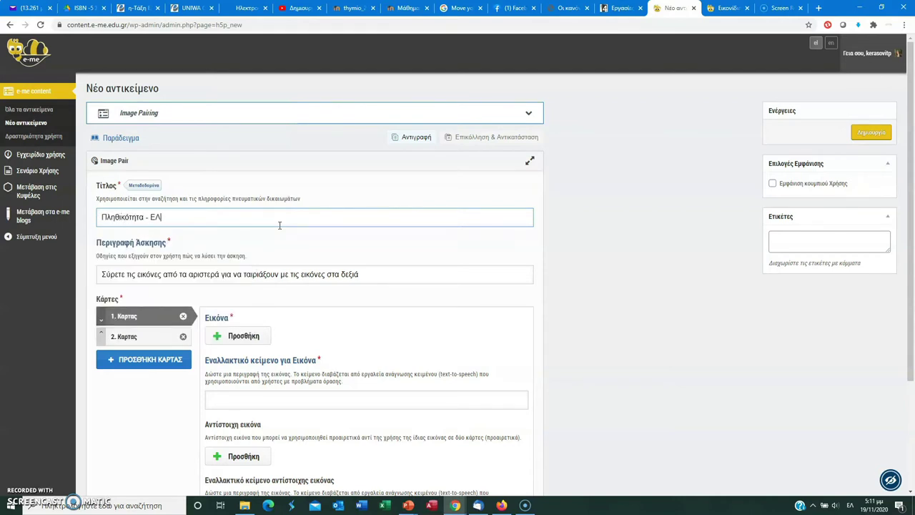
{"action": "key", "text": "Left"}
{"action": "key", "text": "shift+Left"}
{"action": "key", "text": "shift+Left"}
{"action": "type", "text": "λλ"}
Step: Replace the exercise description with "Σύρε τα κλαδιά από αριστερά στον αριθμό που δείχνει πόσες ελιές έχουν επάνω τους"
{"action": "triple_click", "coordinate": [254, 274]}
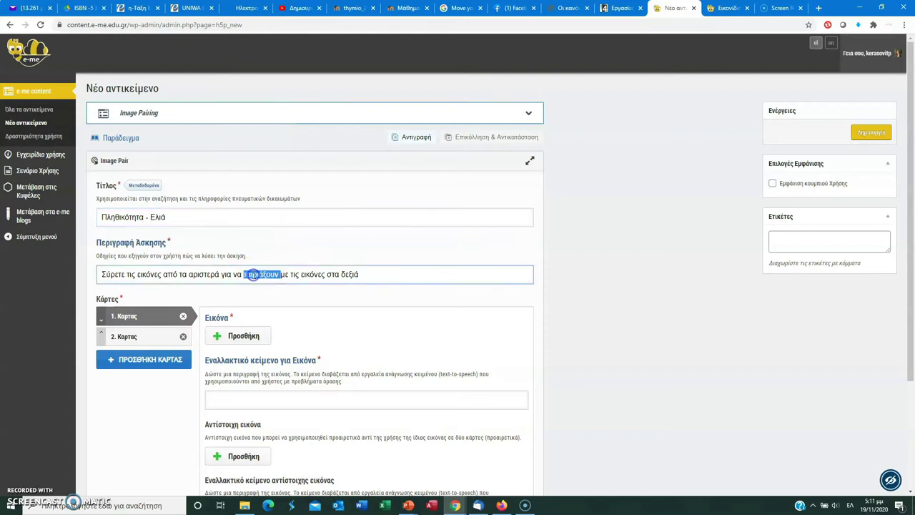
{"action": "key", "text": "BackSpace"}
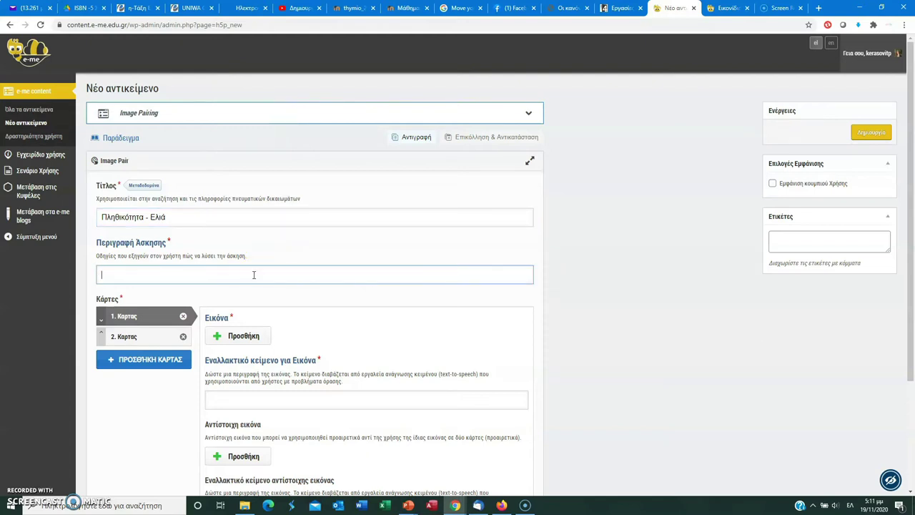
{"action": "type", "text": "Σύρε τα"}
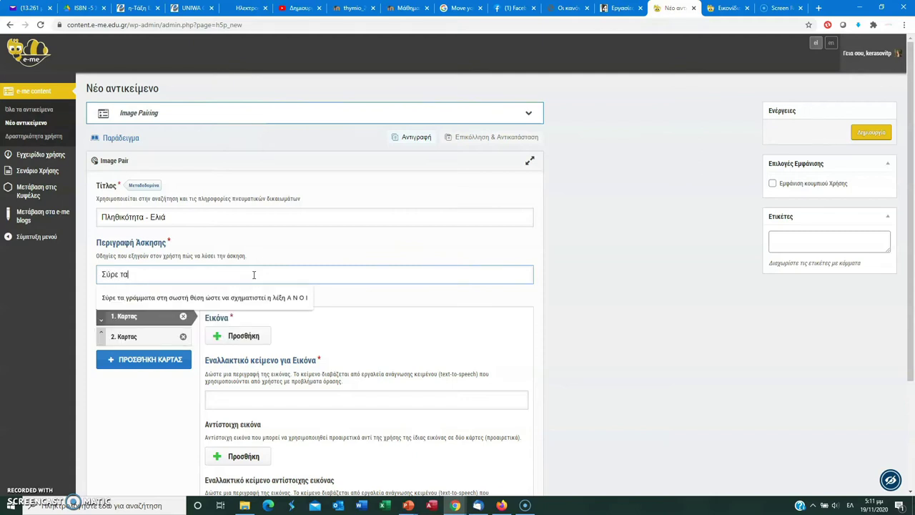
{"action": "type", "text": " κλαδιά "}
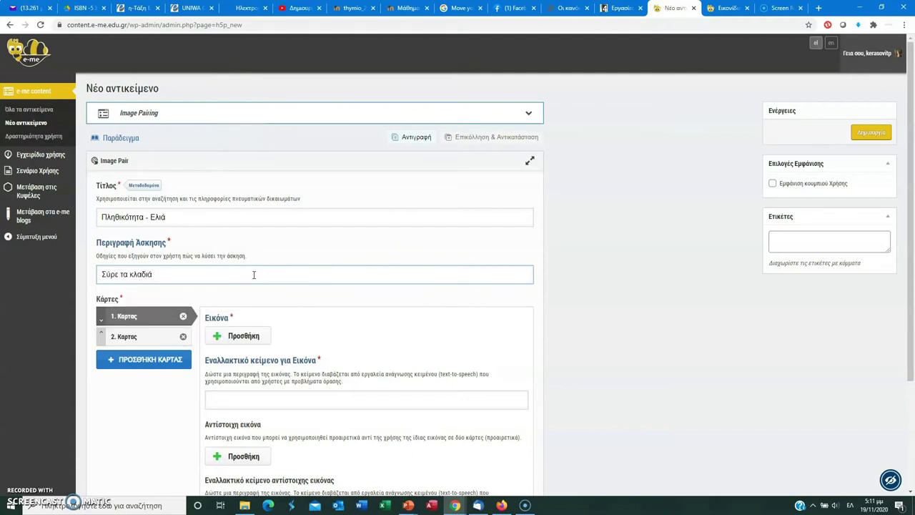
{"action": "type", "text": "από αριστερά στον αριθμό παυ δείχνει πόσες ελιές ε"}
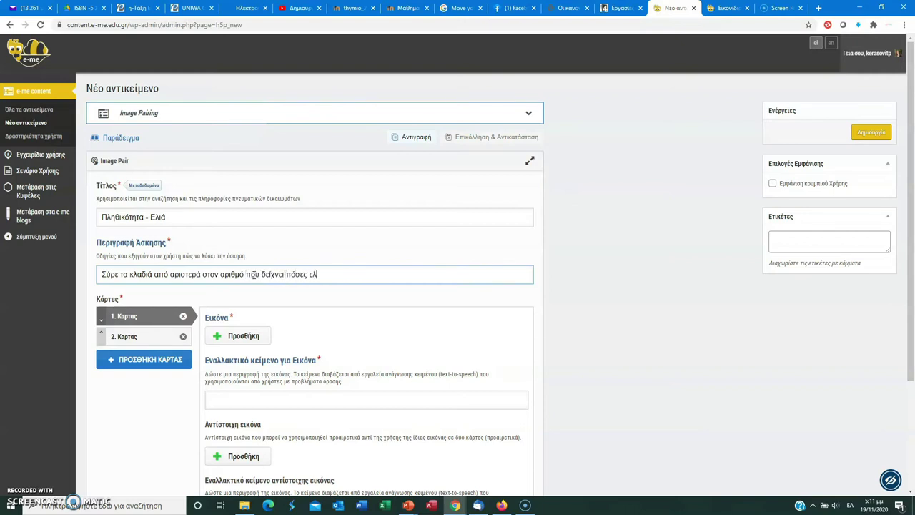
{"action": "key", "text": "BackSpace"}
{"action": "type", "text": "έχουν επάνω τους"}
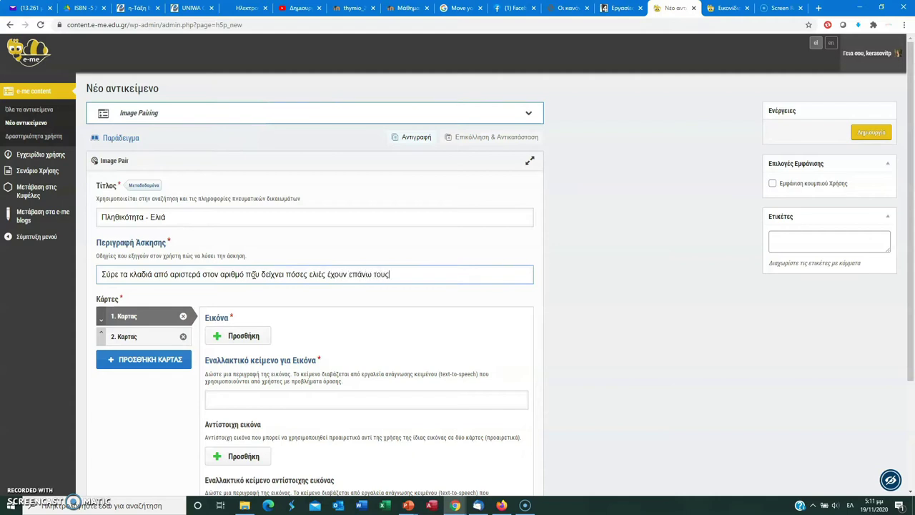
Step: In the exercise metadata, set the license to Attribution-NonCommercial-NoDerivs (CC BY-NC-ND) and the starting year to 2020
{"action": "left_click", "coordinate": [145, 186]}
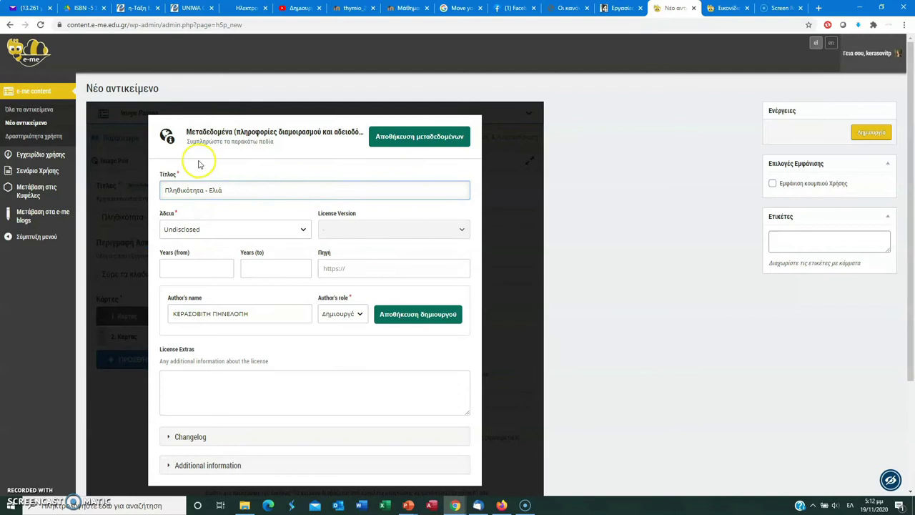
{"action": "left_click", "coordinate": [219, 232]}
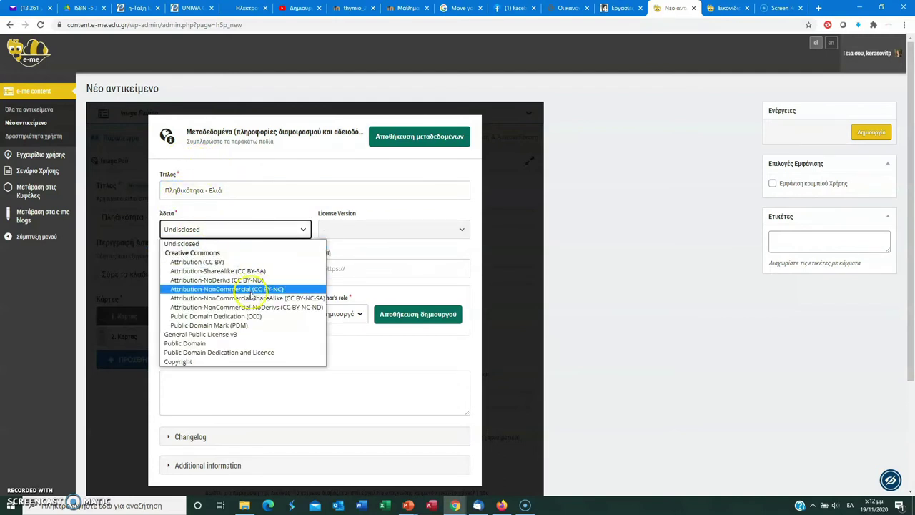
{"action": "left_click", "coordinate": [316, 309]}
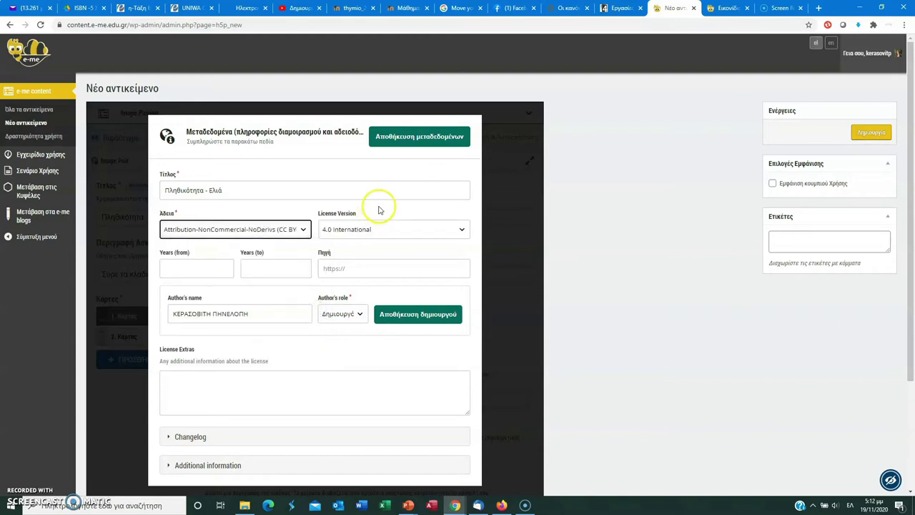
{"action": "left_click", "coordinate": [181, 262]}
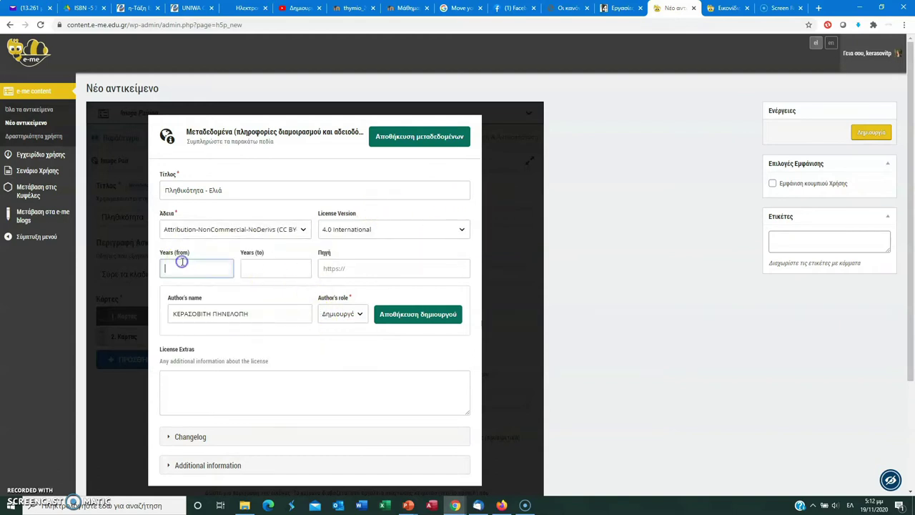
{"action": "type", "text": "2020"}
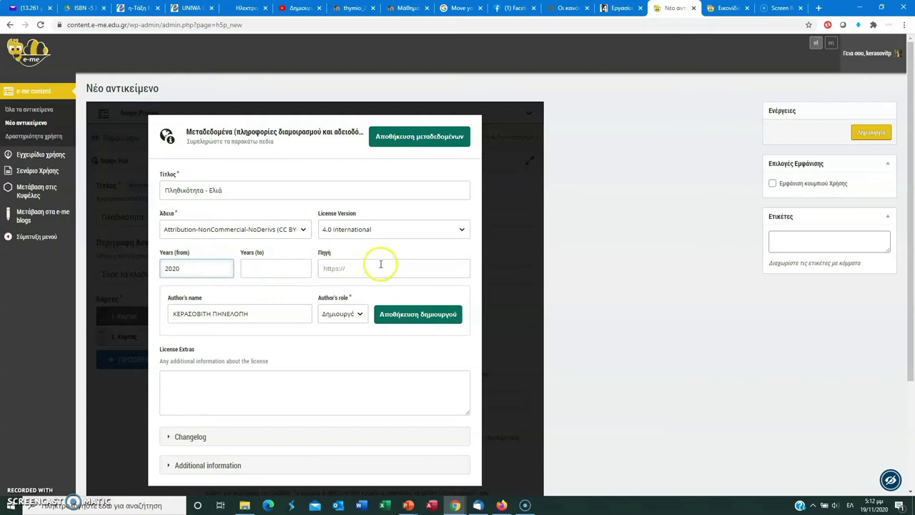
Step: Save the prefilled author entry and store the exercise metadata, leaving the source empty
{"action": "left_click", "coordinate": [409, 266]}
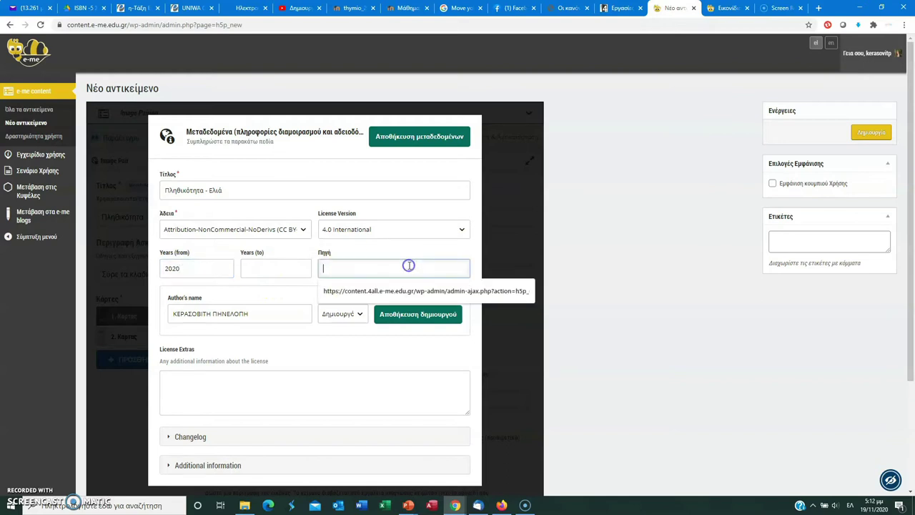
{"action": "left_click", "coordinate": [286, 316]}
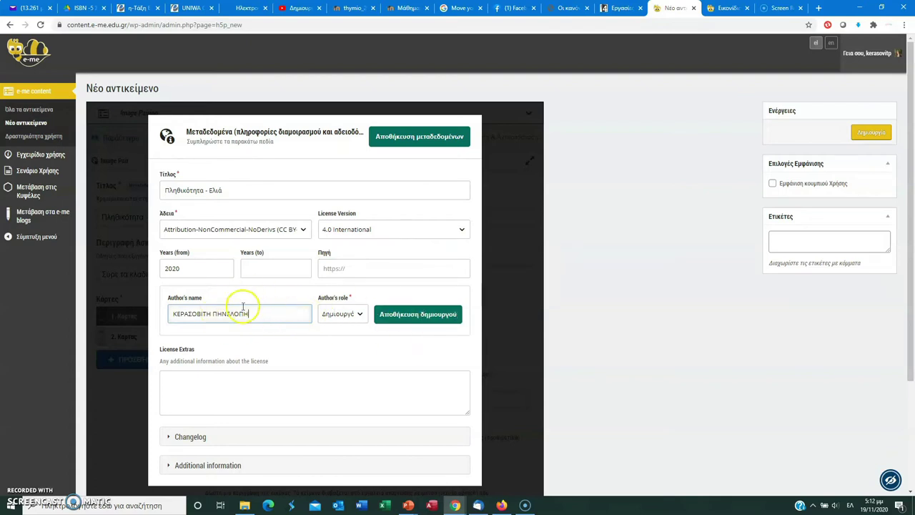
{"action": "left_click", "coordinate": [433, 315]}
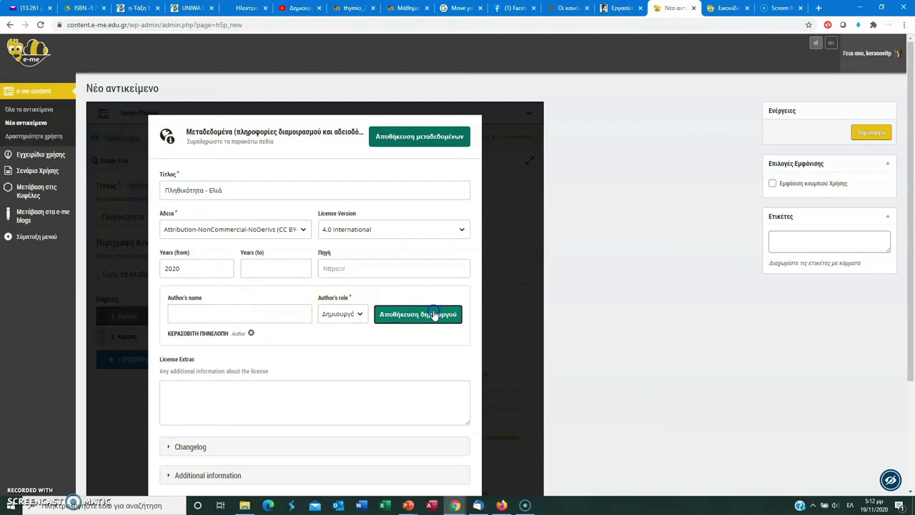
{"action": "left_click", "coordinate": [387, 137]}
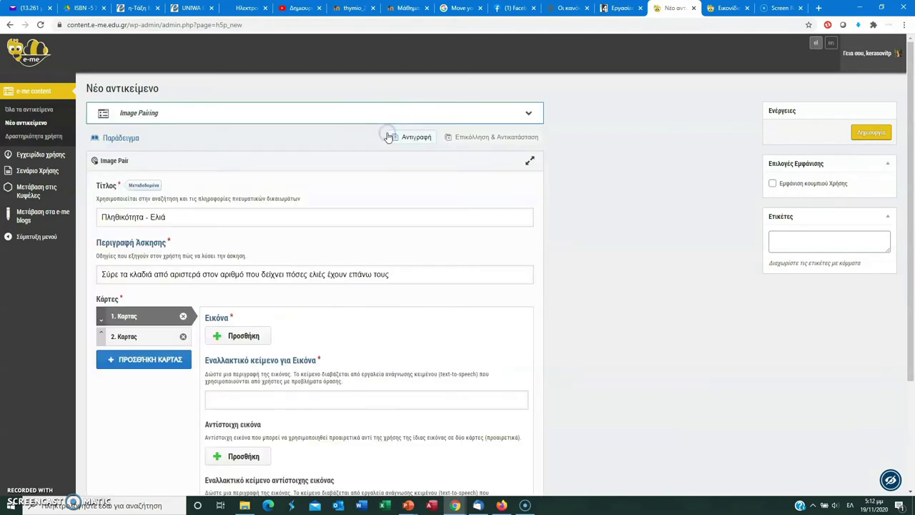
Step: Add the image Ελια1 from the 01-ImagePairing folder to the first card and give it the alternative text "ένα"
{"action": "left_click_drag", "start_coordinate": [912, 204], "coordinate": [913, 293]}
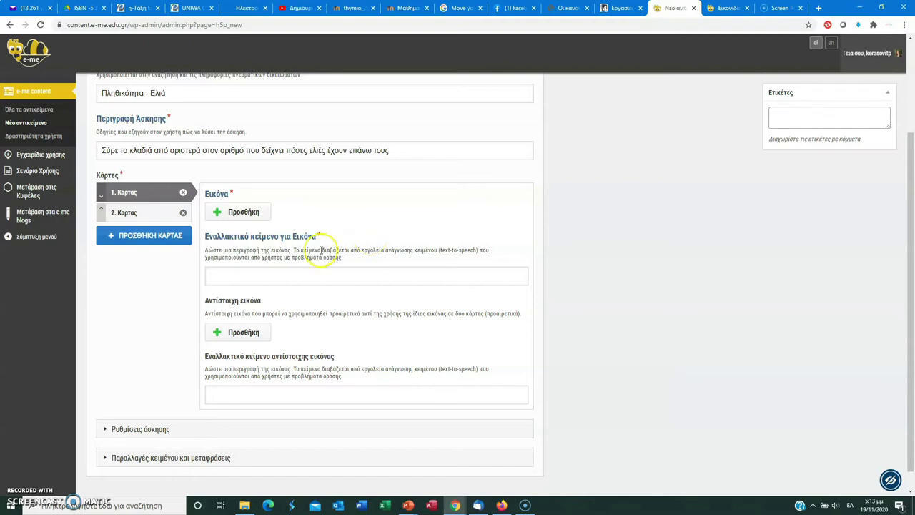
{"action": "left_click", "coordinate": [239, 215]}
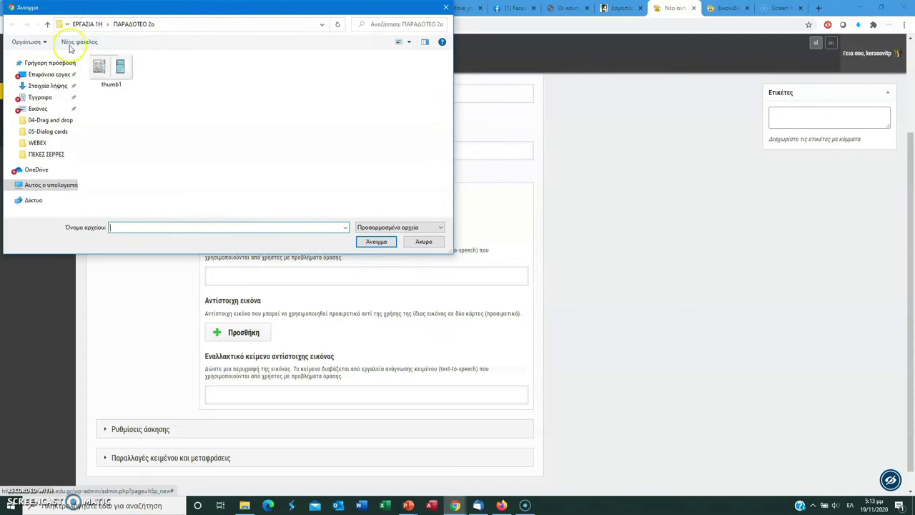
{"action": "left_click", "coordinate": [46, 154]}
{"action": "double_click", "coordinate": [94, 87]}
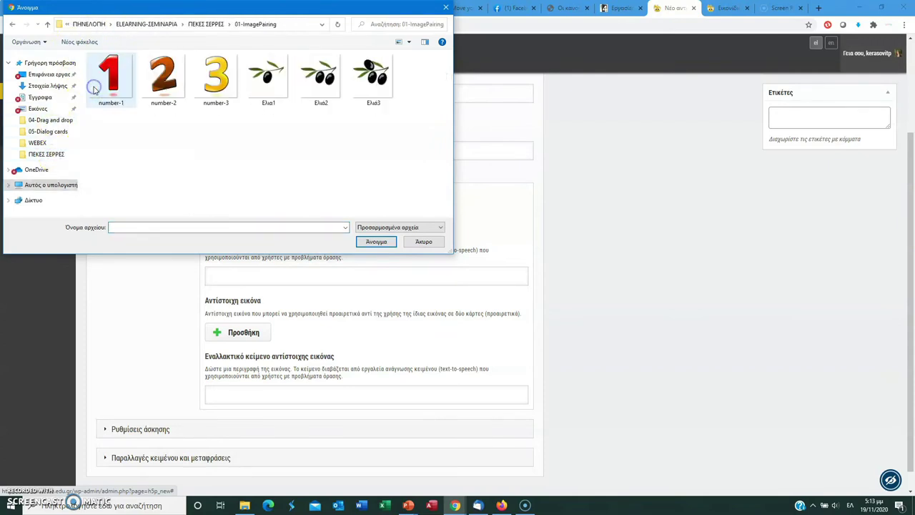
{"action": "left_click", "coordinate": [255, 76]}
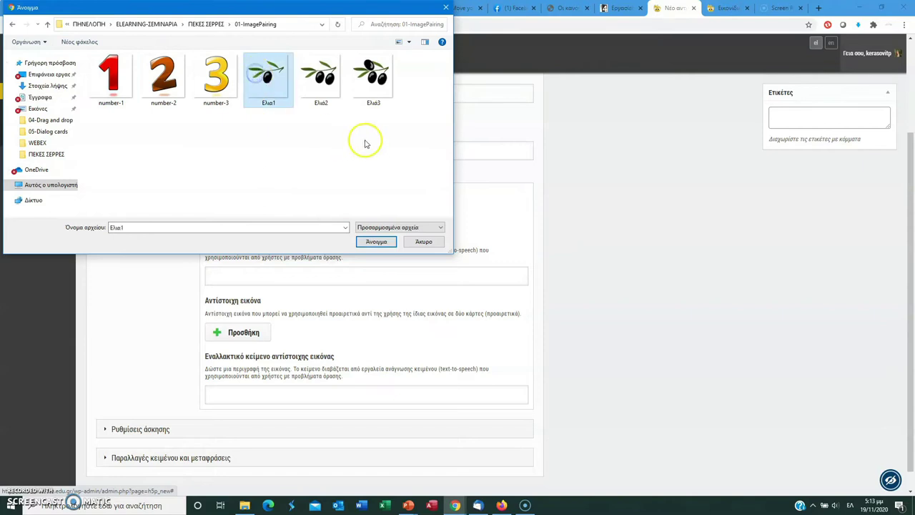
{"action": "left_click", "coordinate": [383, 242]}
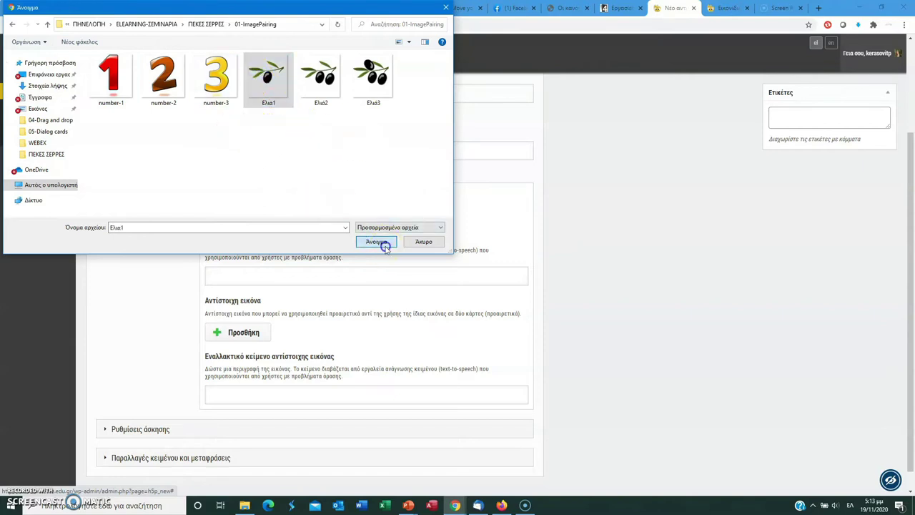
{"action": "left_click", "coordinate": [328, 340]}
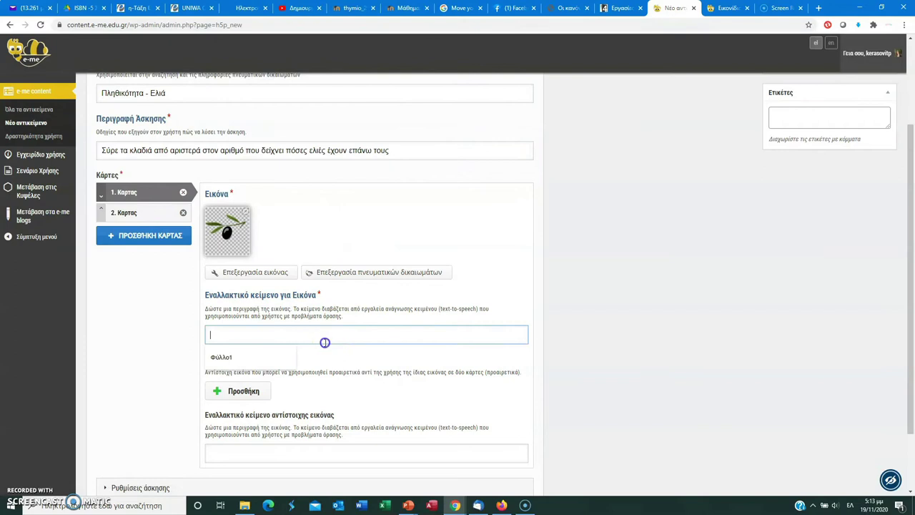
{"action": "type", "text": "ένα"}
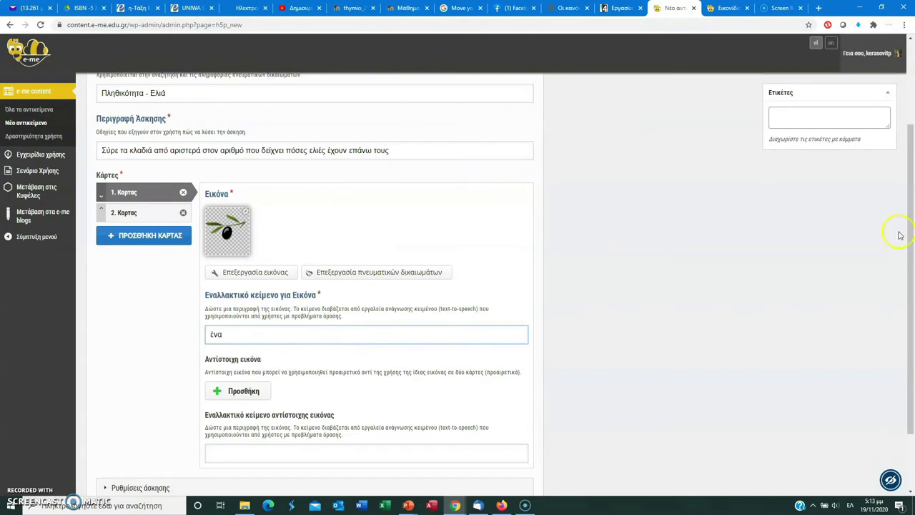
Step: Add number-1 as the first card's matching image and view the copyright fields of its olive image
{"action": "left_click_drag", "start_coordinate": [909, 243], "coordinate": [910, 296]}
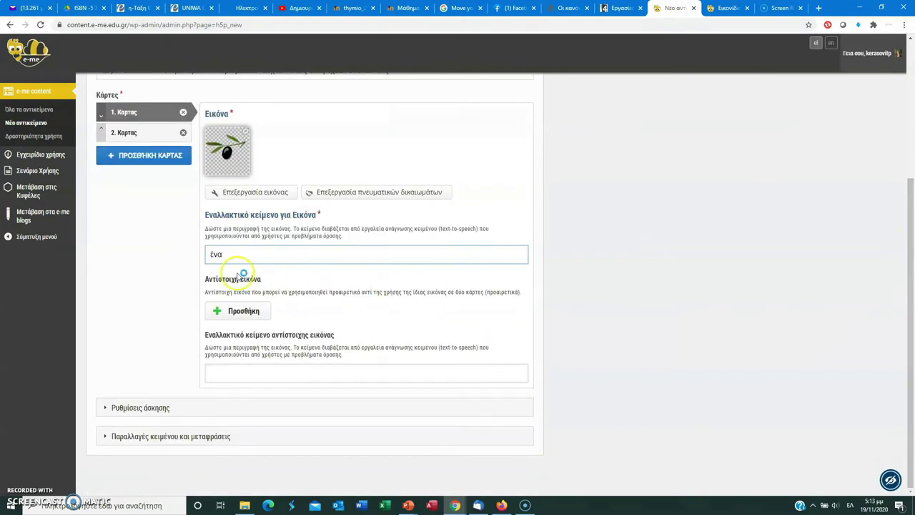
{"action": "left_click", "coordinate": [251, 317]}
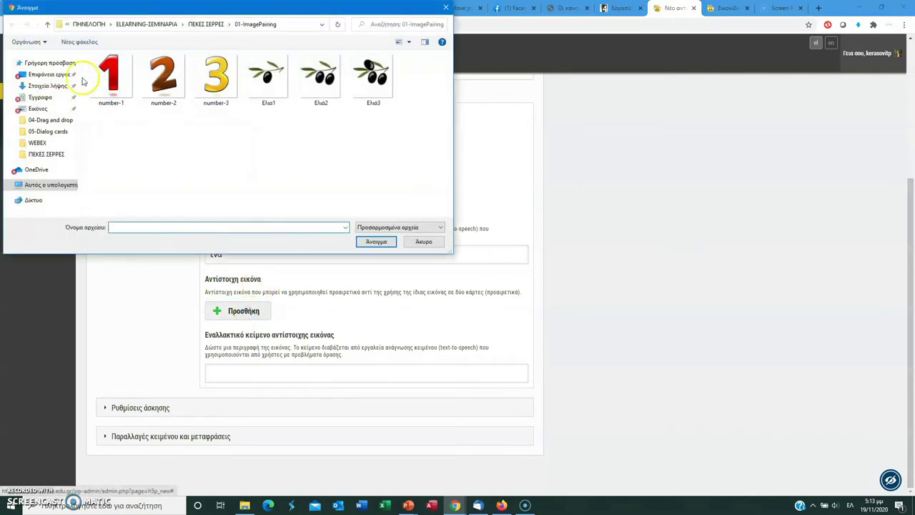
{"action": "left_click", "coordinate": [106, 78]}
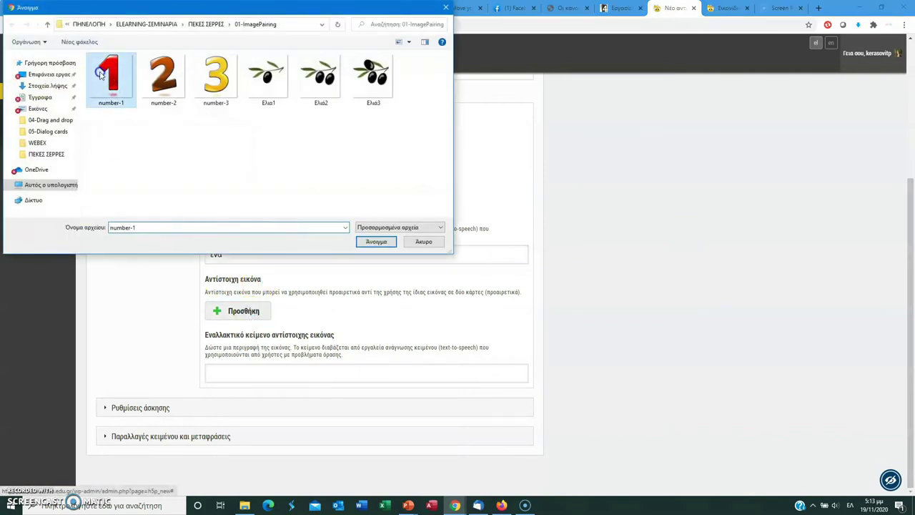
{"action": "left_click", "coordinate": [374, 242]}
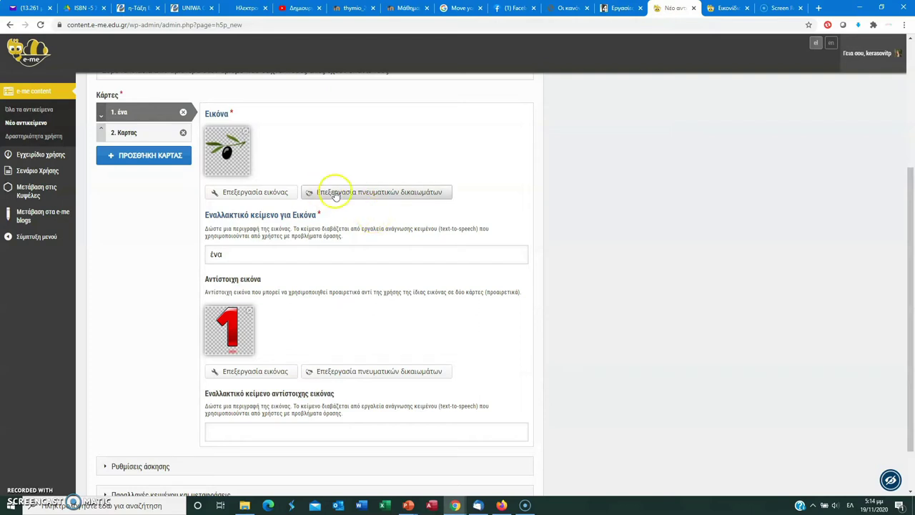
{"action": "left_click", "coordinate": [424, 193]}
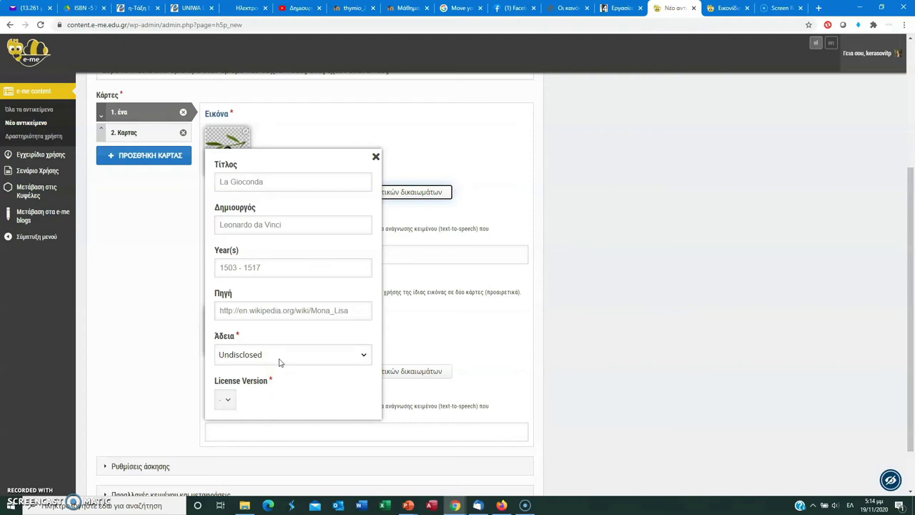
{"action": "left_click", "coordinate": [375, 157]}
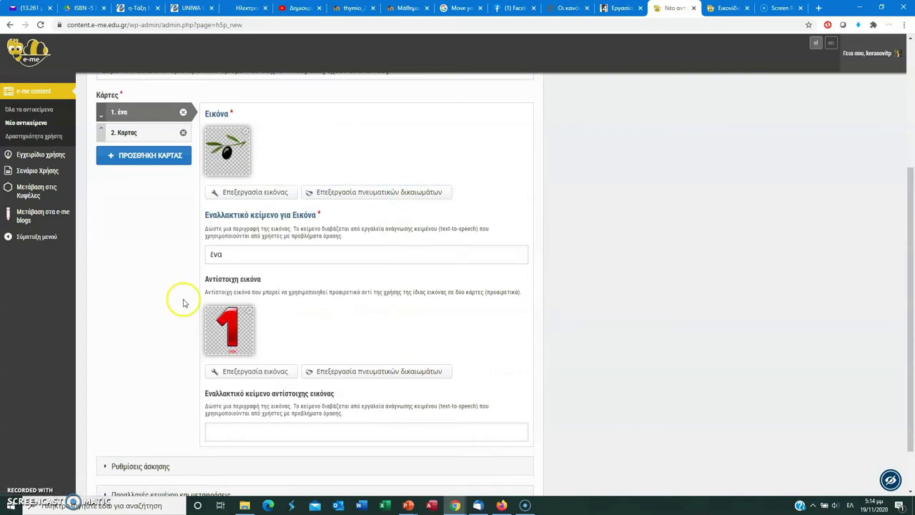
Step: Add the image Ελιά2 as the main image of the second card
{"action": "scroll", "coordinate": [194, 353], "scroll_direction": "up", "scroll_amount": 1}
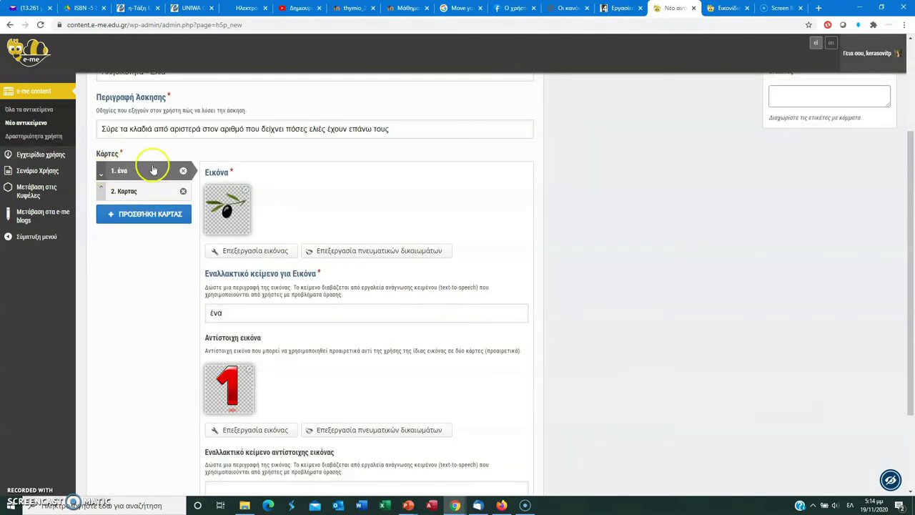
{"action": "left_click", "coordinate": [158, 194]}
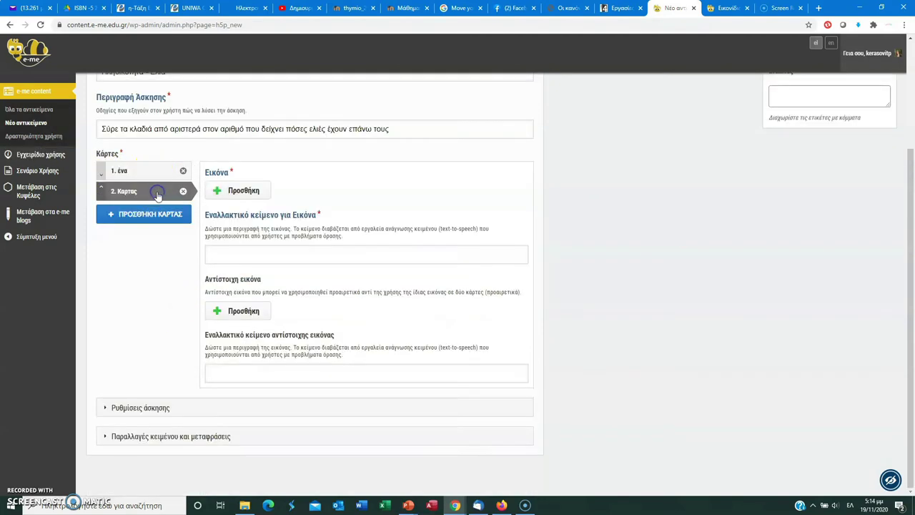
{"action": "left_click", "coordinate": [241, 190]}
{"action": "left_click", "coordinate": [319, 77]}
{"action": "left_click", "coordinate": [377, 243]}
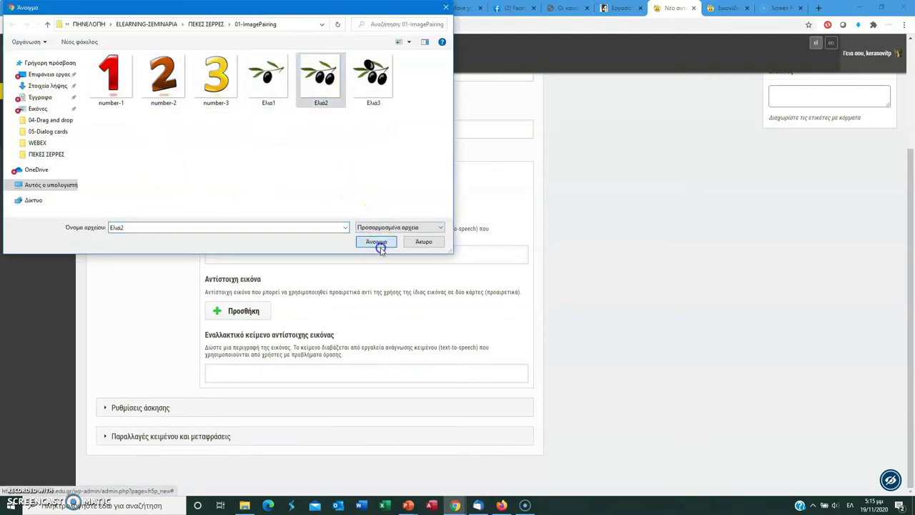
Step: Give the second card's image the alternative text "δύο" and add number-2 as its matching image
{"action": "left_click", "coordinate": [297, 317]}
{"action": "type", "text": "δύο"}
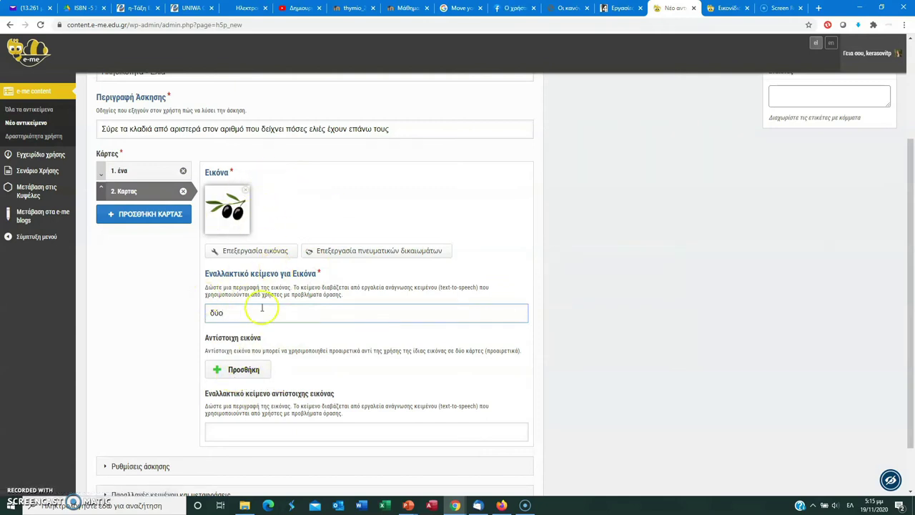
{"action": "left_click", "coordinate": [250, 372]}
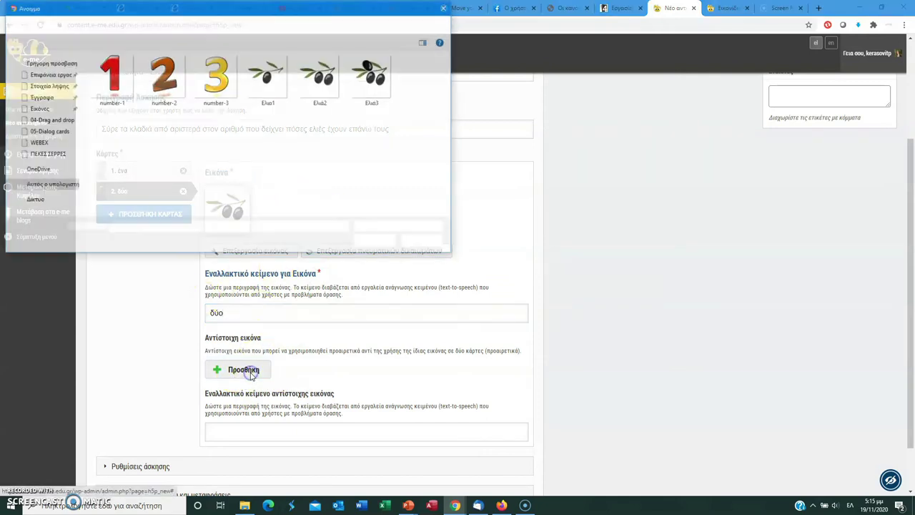
{"action": "left_click", "coordinate": [163, 79]}
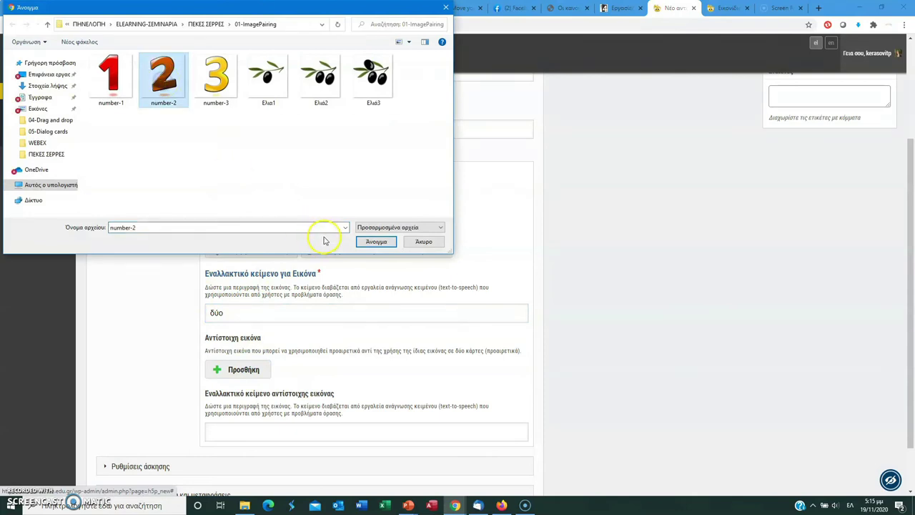
{"action": "left_click", "coordinate": [375, 242]}
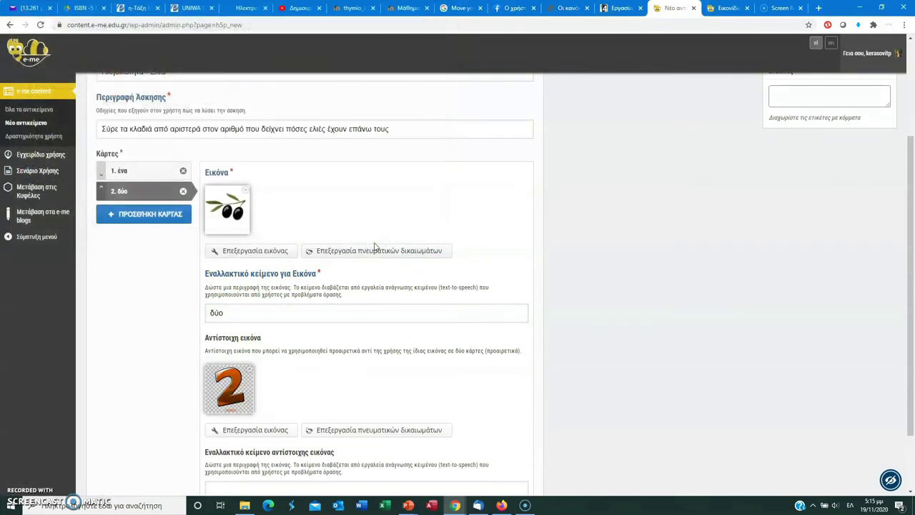
Step: Add a third card with Ελιά3 as its main image and the alternative text "τρεις"
{"action": "left_click_drag", "start_coordinate": [912, 213], "coordinate": [912, 256]}
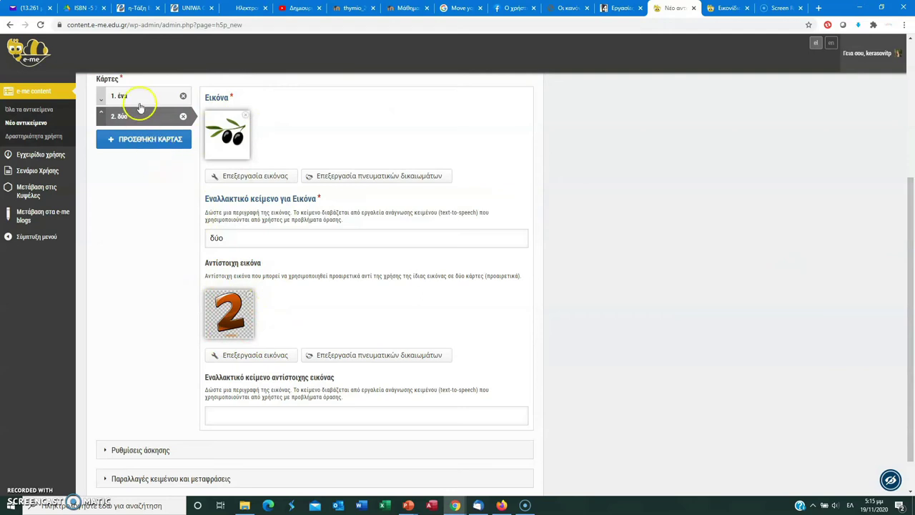
{"action": "left_click", "coordinate": [147, 139]}
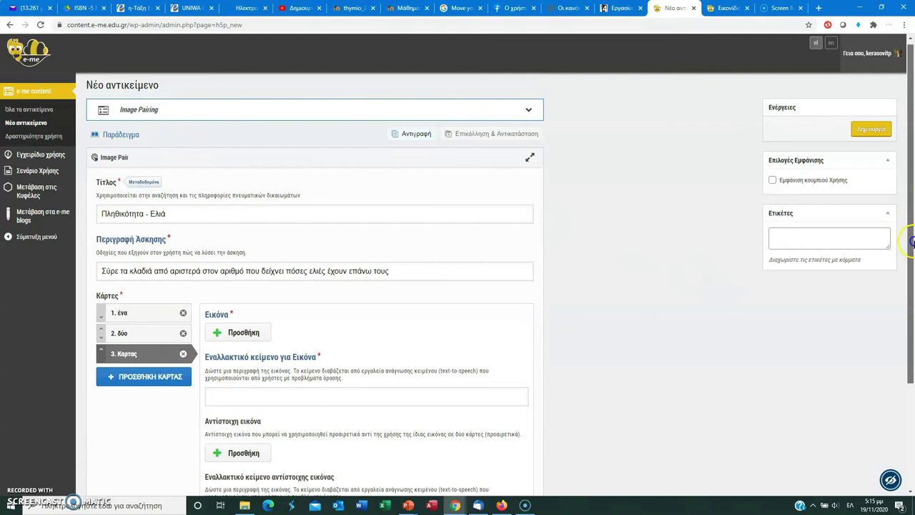
{"action": "scroll", "coordinate": [911, 241], "scroll_direction": "down", "scroll_amount": 2}
{"action": "left_click", "coordinate": [243, 191]}
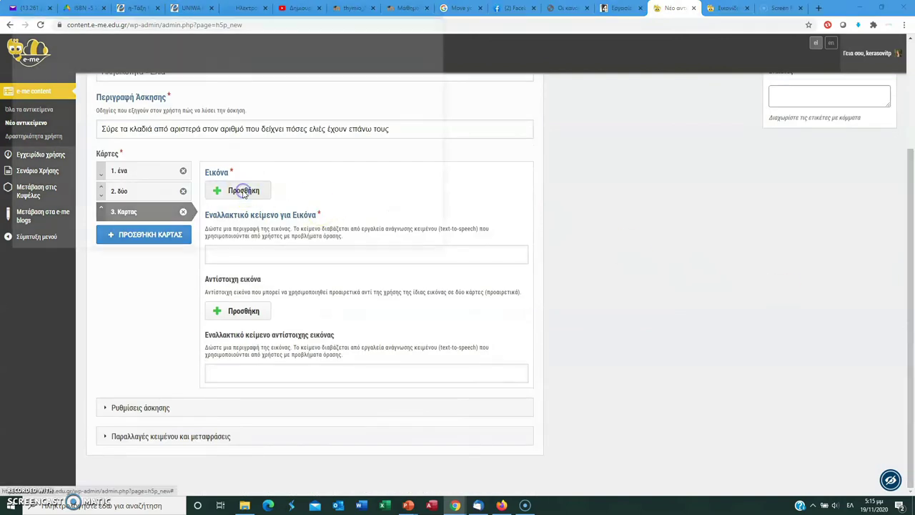
{"action": "left_click", "coordinate": [368, 82]}
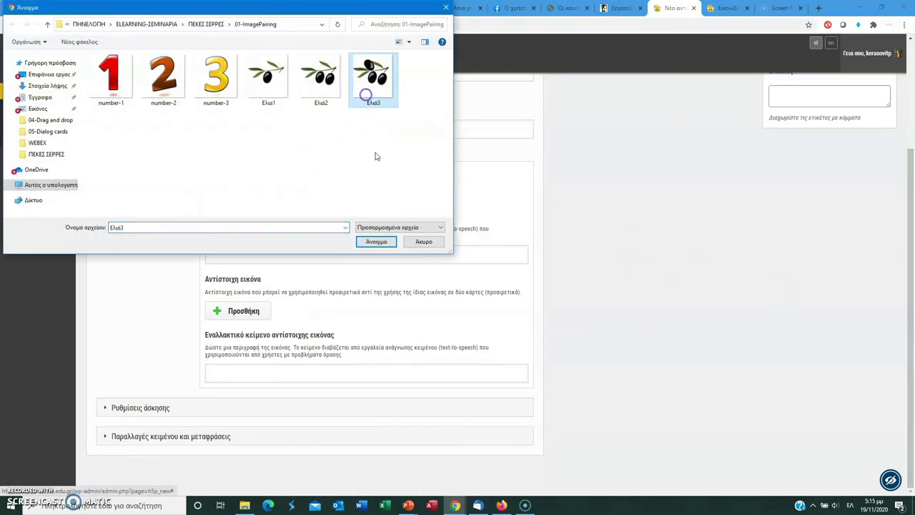
{"action": "left_click", "coordinate": [376, 241]}
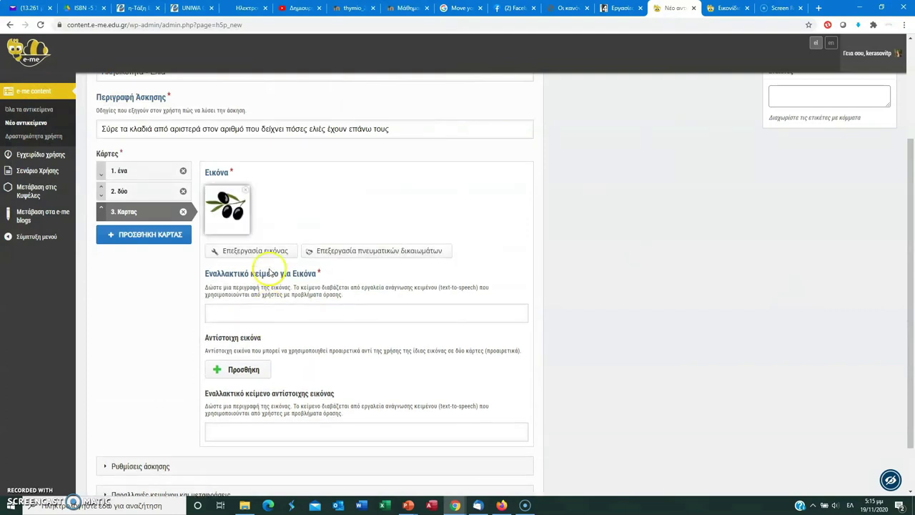
{"action": "left_click", "coordinate": [263, 312]}
{"action": "type", "text": "τρεις"}
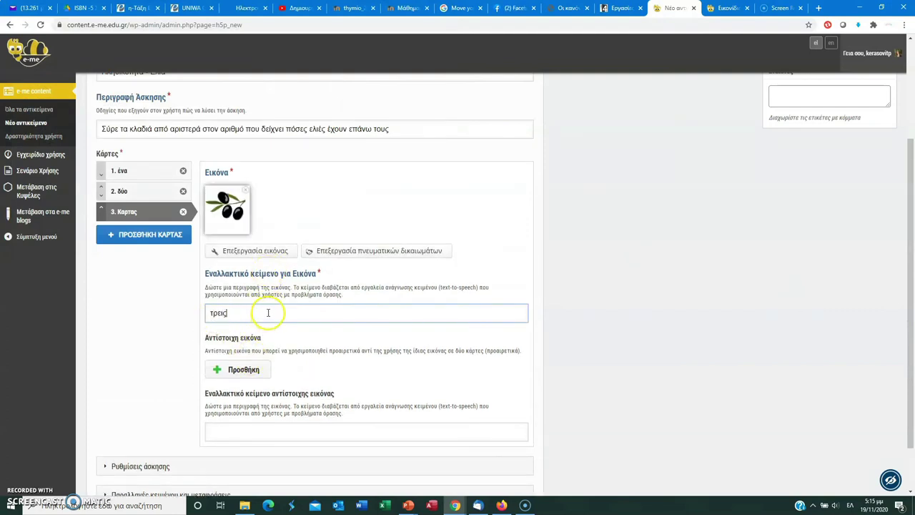
Step: Add number-3 from the 01-ImagePairing folder as the third card's matching image
{"action": "left_click", "coordinate": [246, 370]}
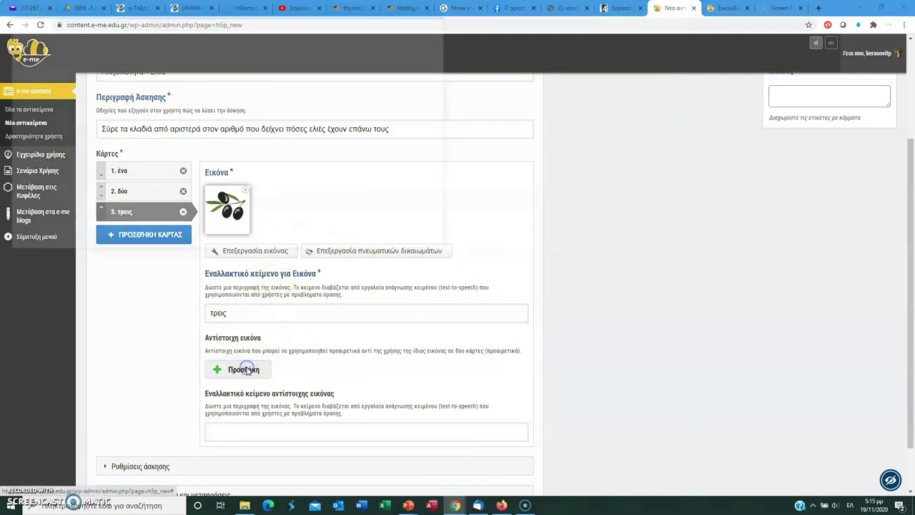
{"action": "left_click", "coordinate": [205, 89]}
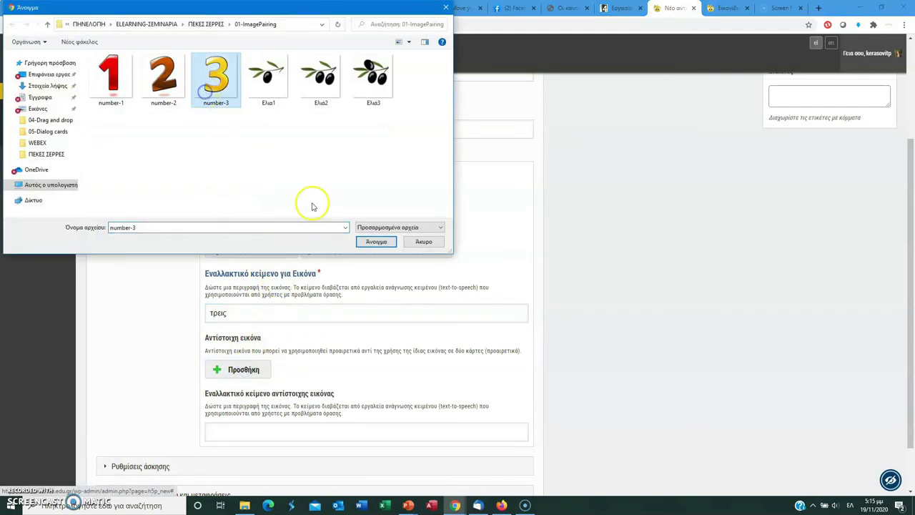
{"action": "left_click", "coordinate": [377, 241]}
Step: Enable the retry button (Προσθήκη κουμπιού νέας προσπάθειας) in the exercise's behaviour settings
{"action": "left_click_drag", "start_coordinate": [908, 229], "coordinate": [909, 301]}
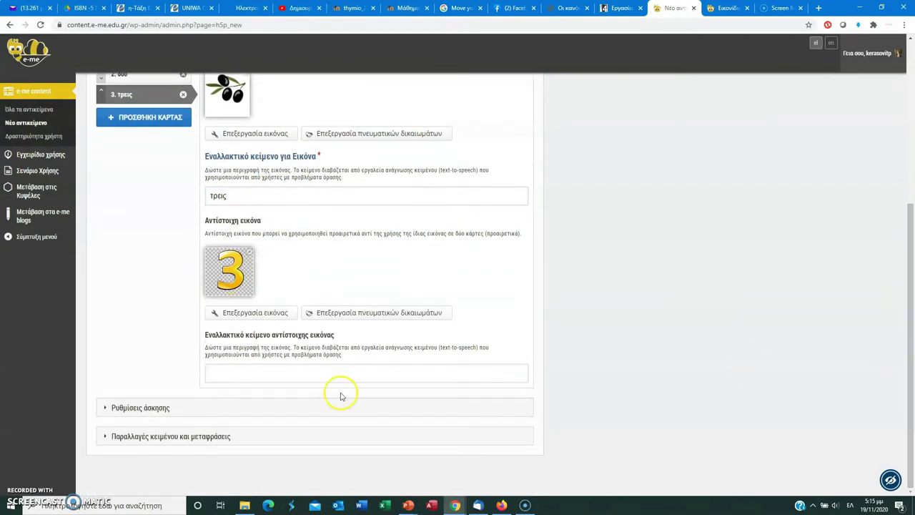
{"action": "left_click", "coordinate": [255, 407]}
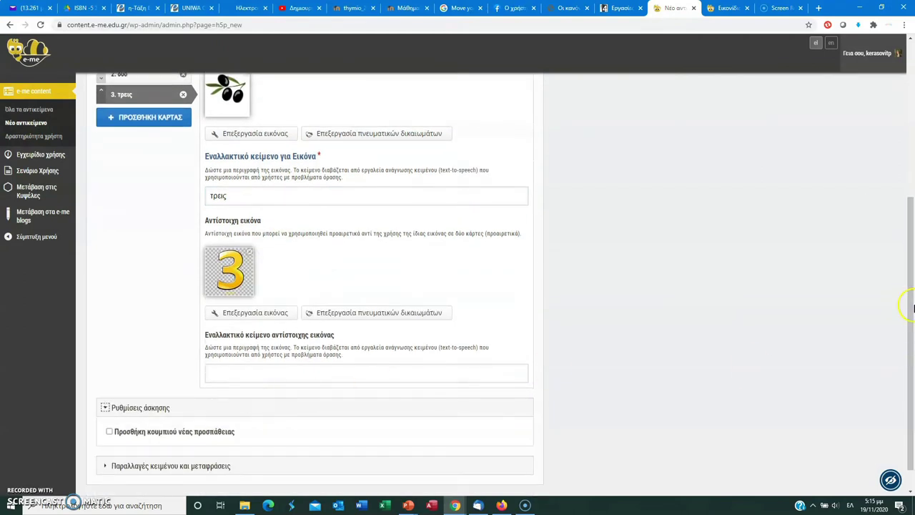
{"action": "left_click_drag", "start_coordinate": [906, 296], "coordinate": [909, 377]}
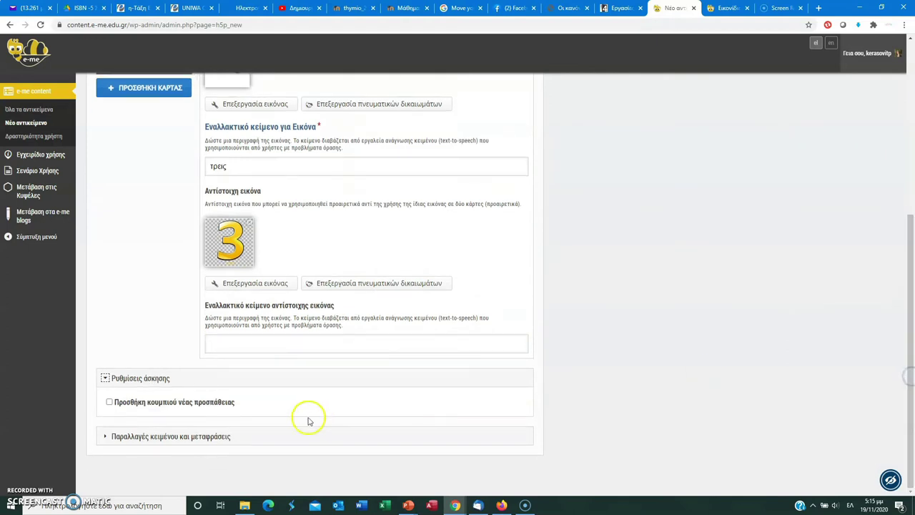
{"action": "left_click", "coordinate": [139, 405]}
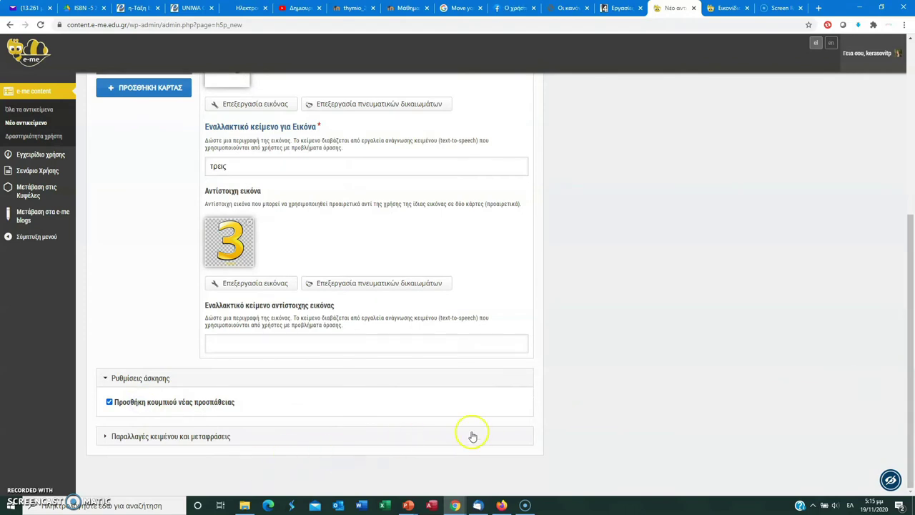
Step: Tag the exercise with "e-learning, ελιά, πληθικότητα, αριθμοί, αντιστοίχιση"
{"action": "left_click_drag", "start_coordinate": [908, 322], "coordinate": [905, 107]}
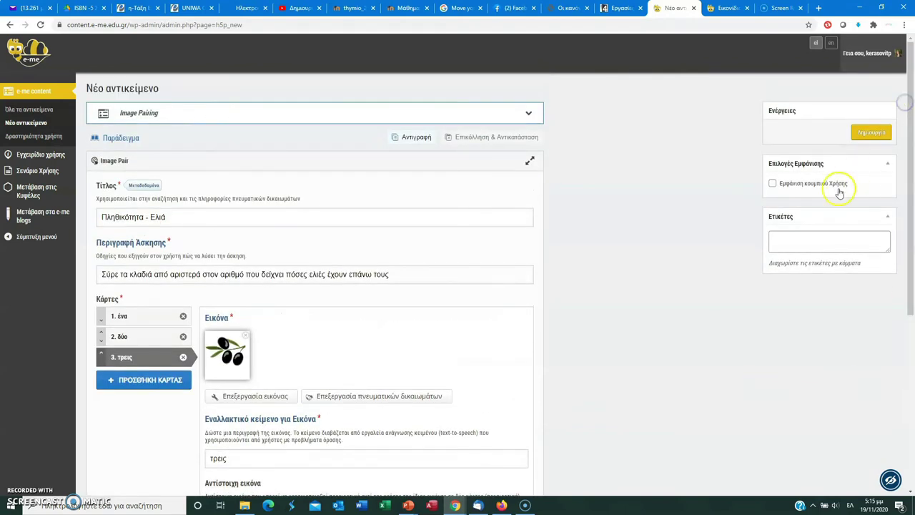
{"action": "left_click", "coordinate": [793, 242]}
{"action": "key", "text": "alt+shift"}
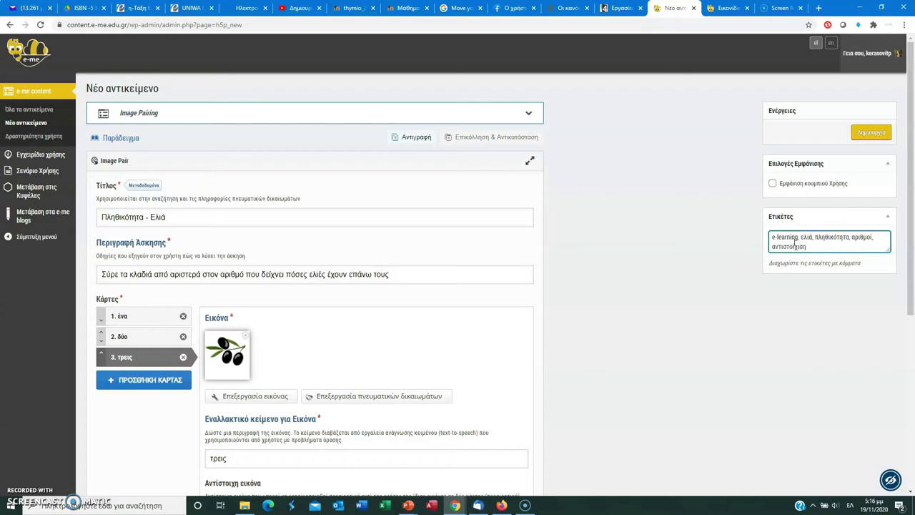
Step: Turn on the display of the usage button (Εμφάνιση κουμπιού Χρήσης) and create the exercise
{"action": "left_click", "coordinate": [805, 187]}
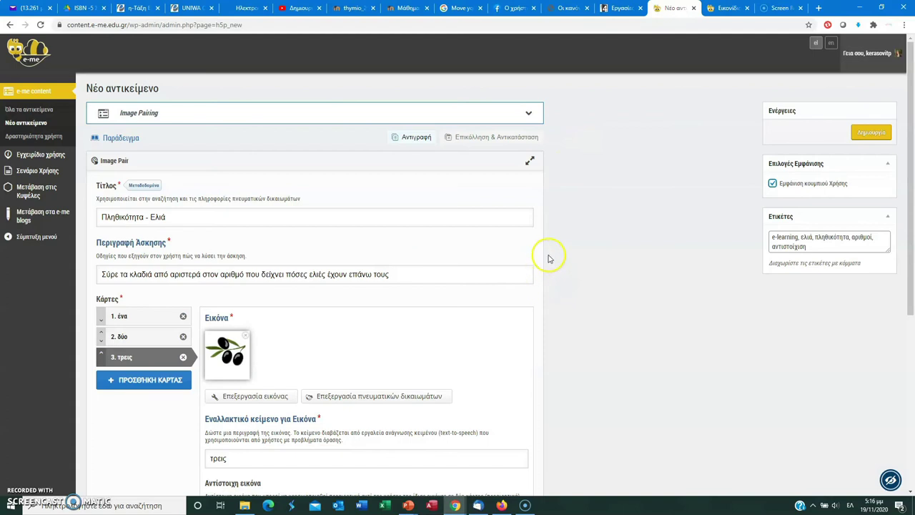
{"action": "left_click", "coordinate": [877, 133]}
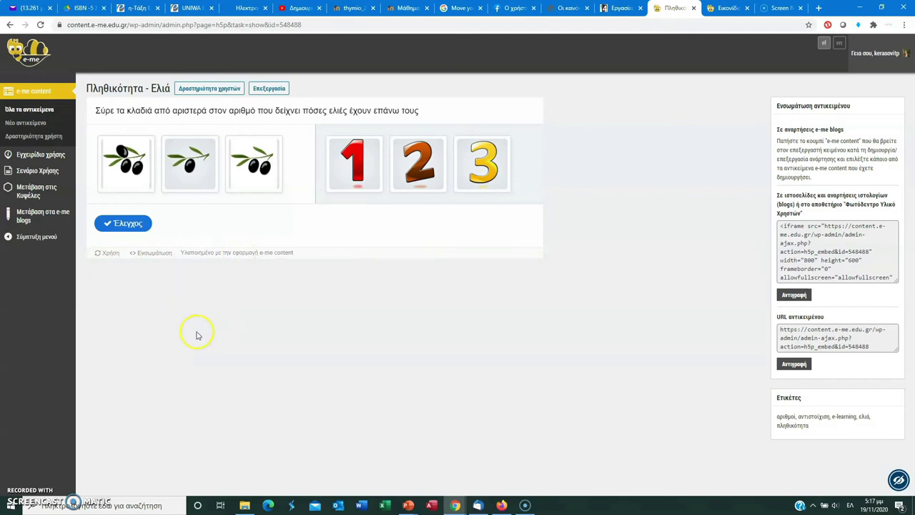
Step: Examine the exercise's reuse options for the .h5p file download and object copying, and close them
{"action": "left_click", "coordinate": [105, 253]}
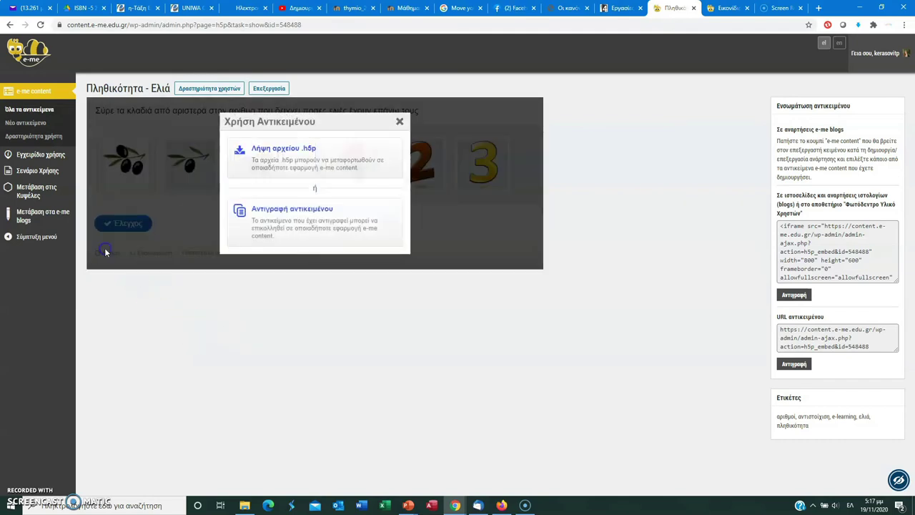
{"action": "left_click", "coordinate": [304, 164]}
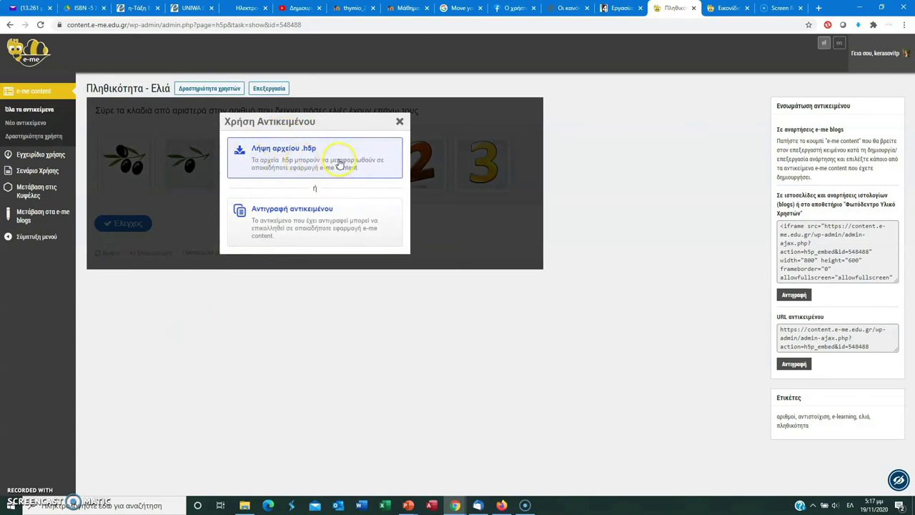
{"action": "left_click", "coordinate": [400, 123]}
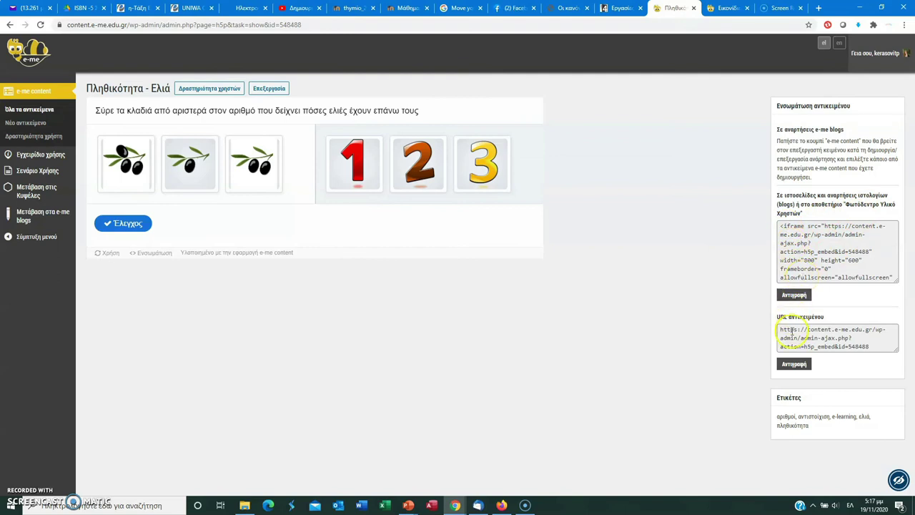
Step: Copy the exercise's object URL and open it in a new browser tab
{"action": "left_click", "coordinate": [791, 367]}
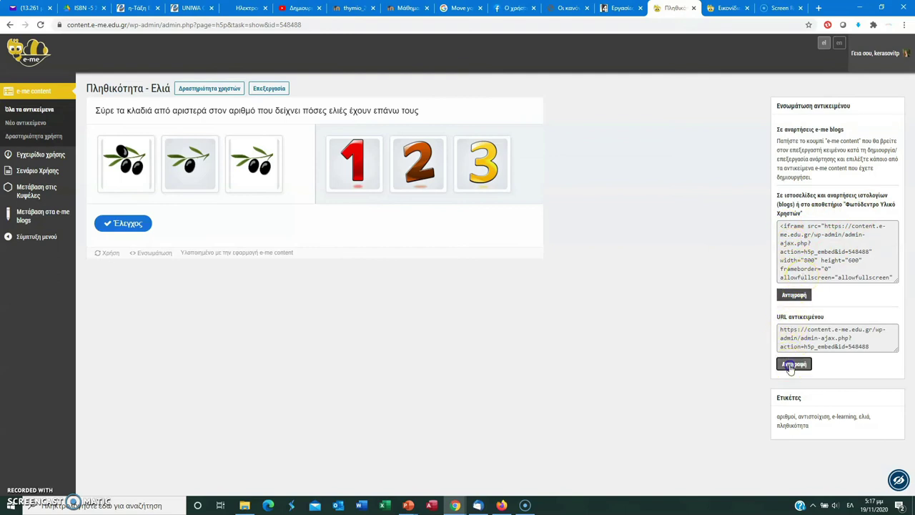
{"action": "left_click", "coordinate": [792, 367]}
{"action": "key", "text": "ctrl+c"}
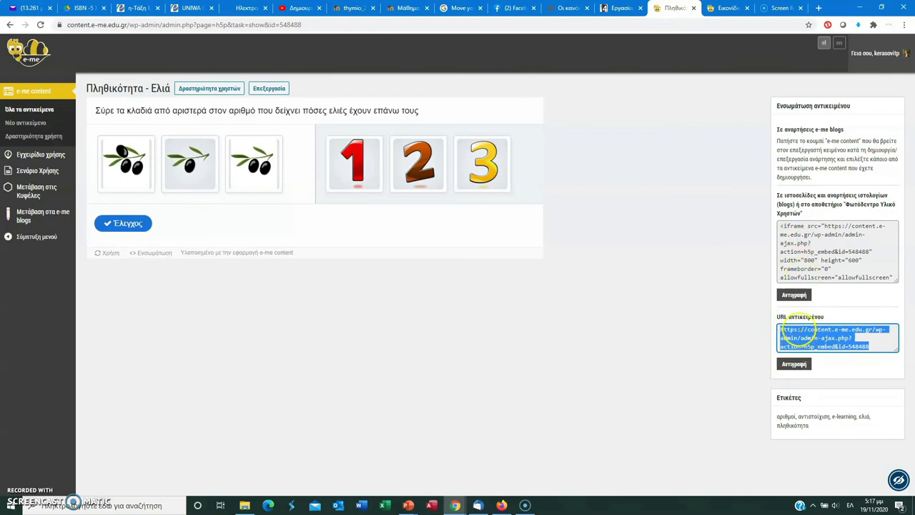
{"action": "left_click", "coordinate": [819, 8]}
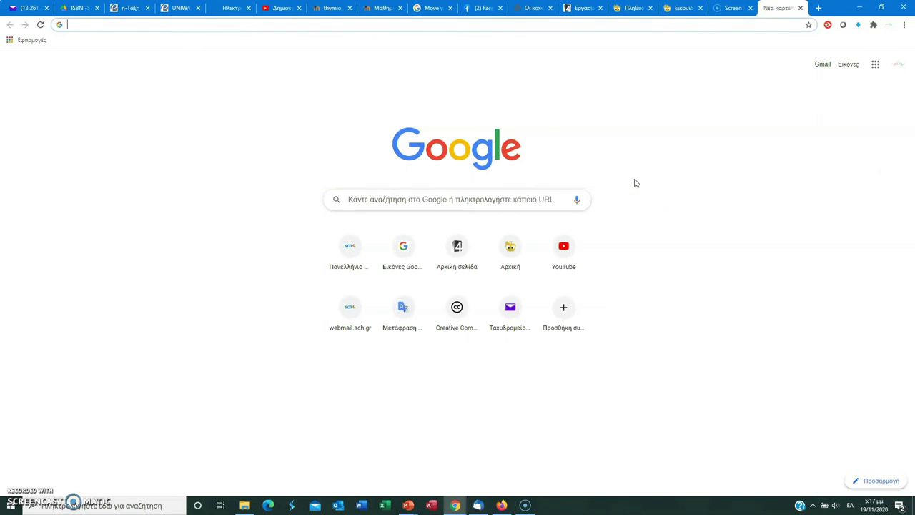
{"action": "key", "text": "ctrl+v"}
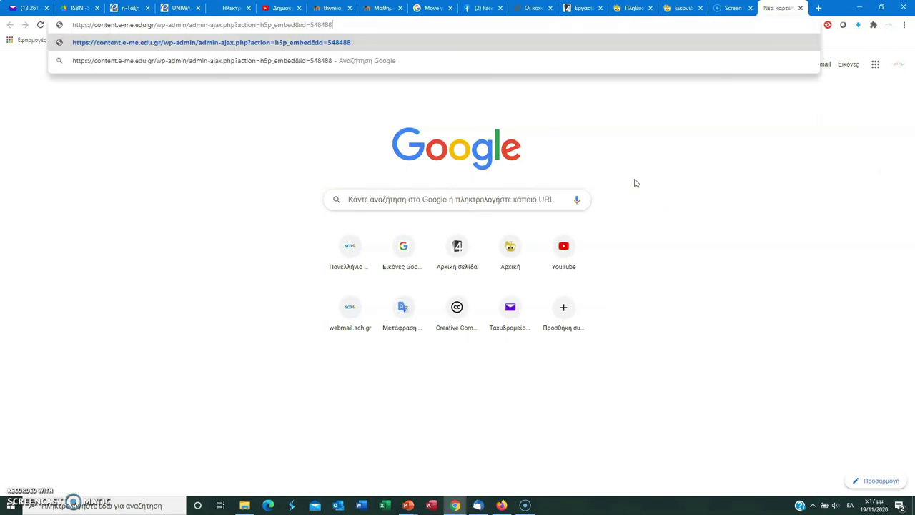
{"action": "key", "text": "Return"}
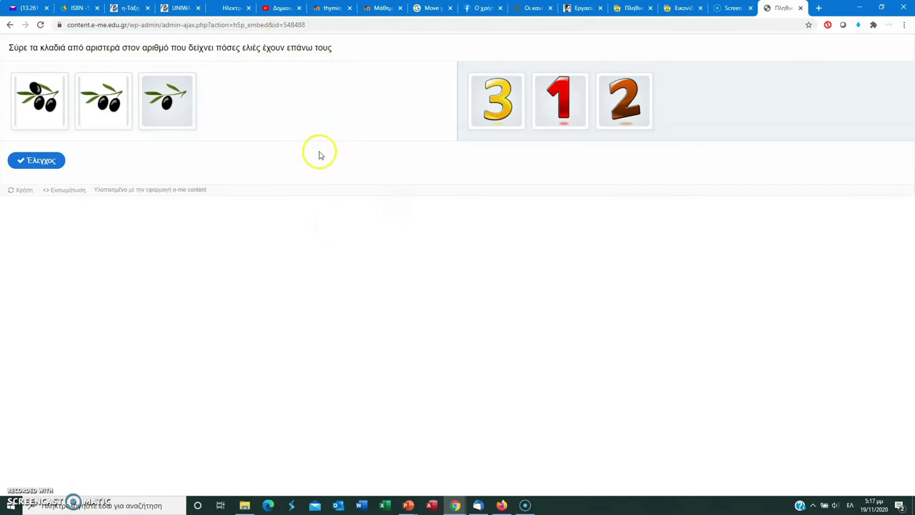
Step: Test the exercise by pairing the branches with three, two and one olives with the numbers 3, 2 and 1
{"action": "left_click", "coordinate": [42, 121]}
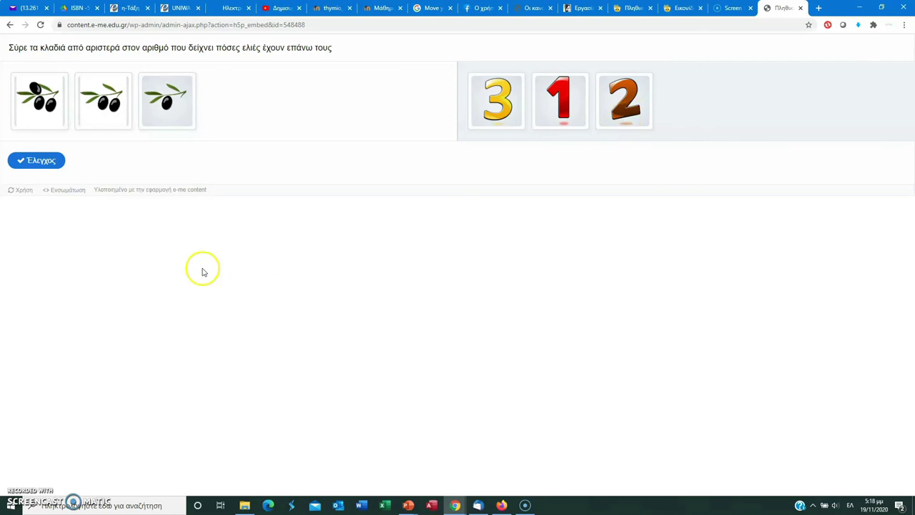
{"action": "left_click_drag", "start_coordinate": [45, 117], "coordinate": [483, 131]}
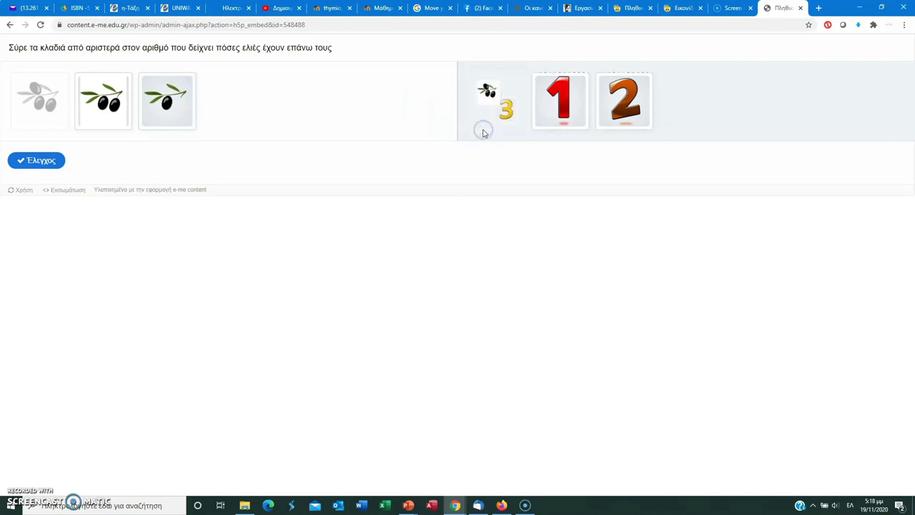
{"action": "left_click_drag", "start_coordinate": [108, 114], "coordinate": [658, 133]}
{"action": "left_click", "coordinate": [174, 111]}
{"action": "left_click_drag", "start_coordinate": [174, 111], "coordinate": [582, 127]}
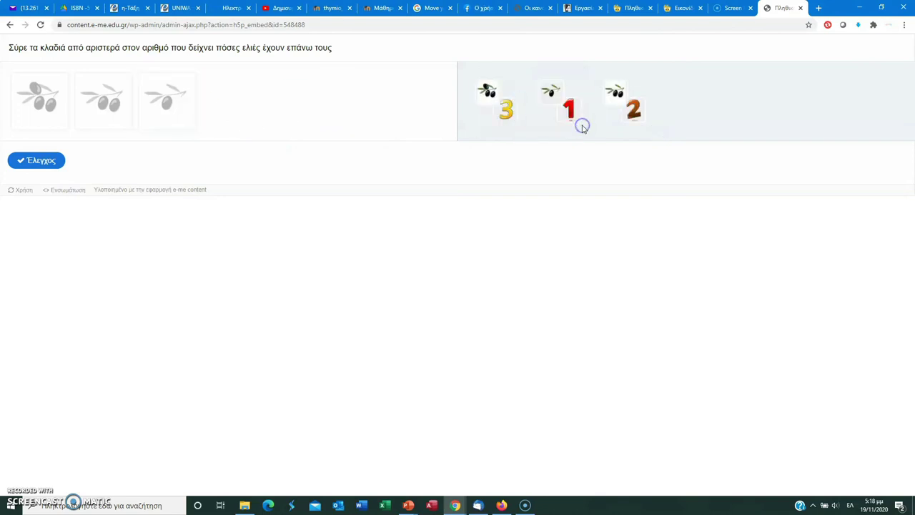
Step: Check the paired answers and restart the exercise
{"action": "left_click", "coordinate": [45, 163]}
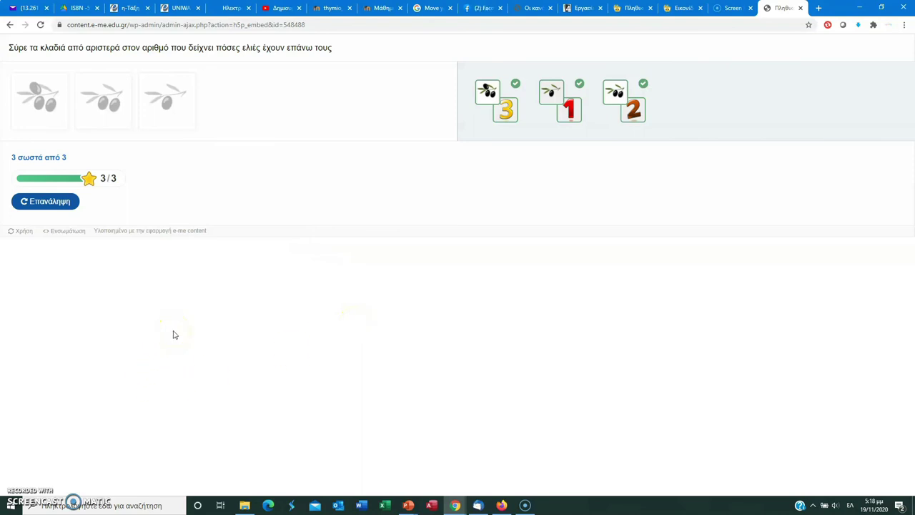
{"action": "left_click", "coordinate": [52, 202]}
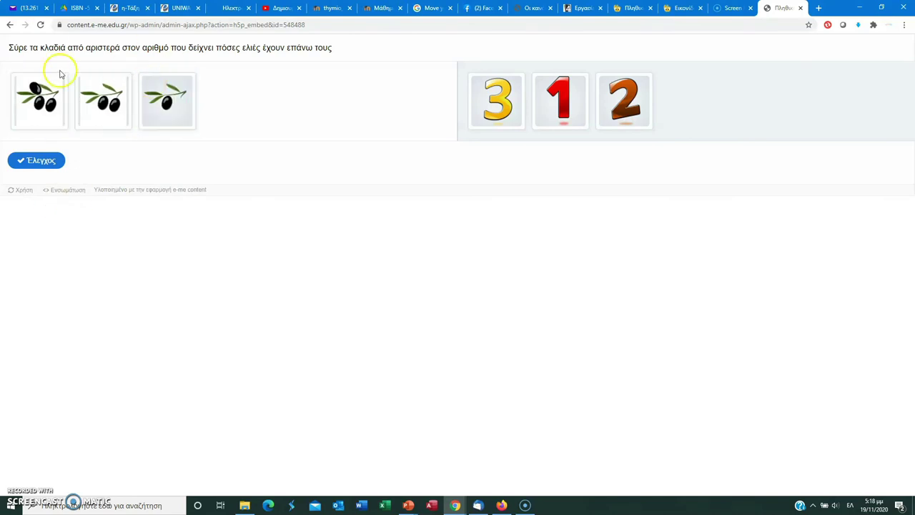